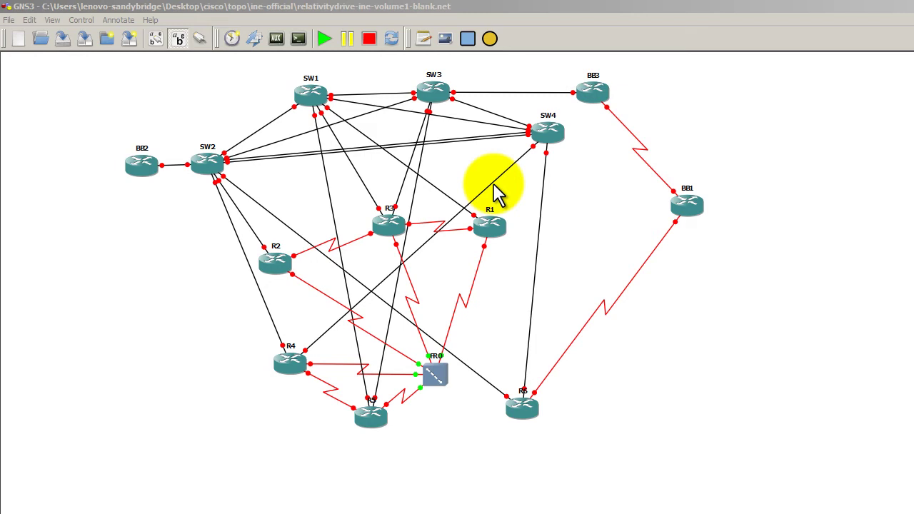
Step: Open PuTTY, look through the saved sessions, and enter 127.0.0.1 as the host name
mouse_move(490, 227)
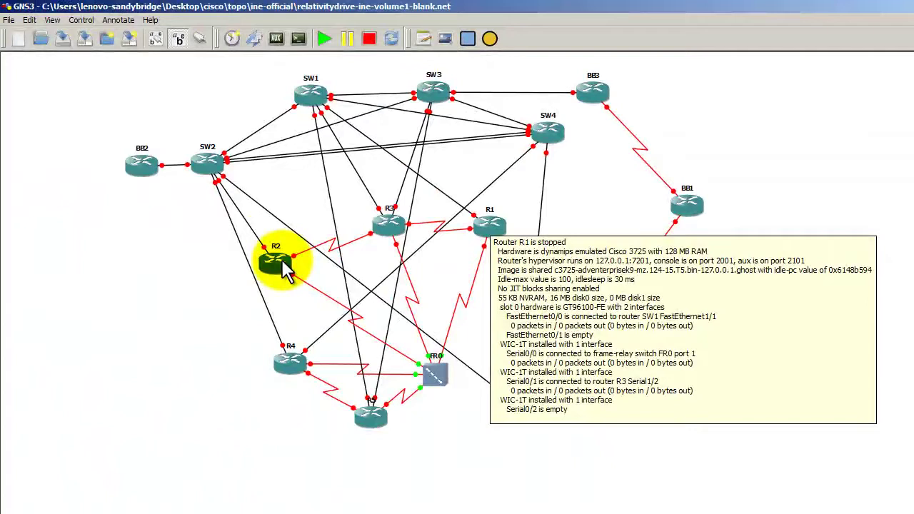
mouse_move(284, 260)
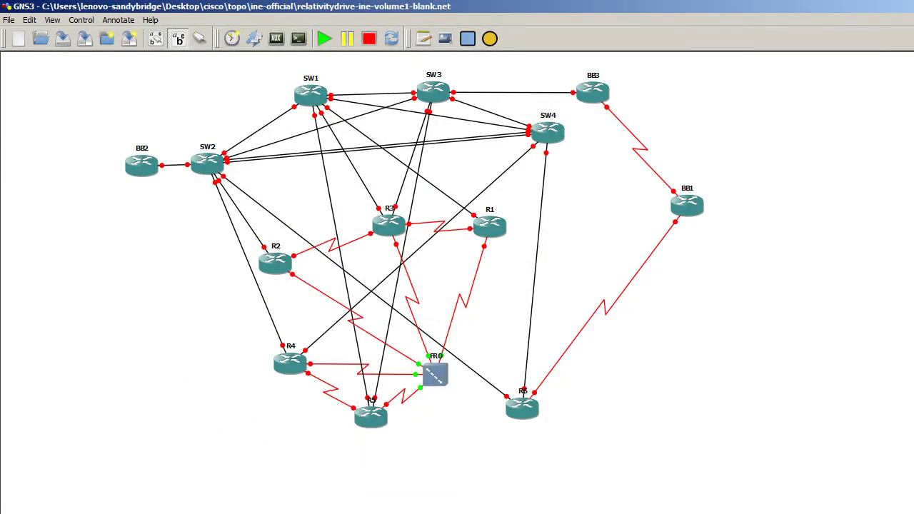
click(18, 513)
click(43, 413)
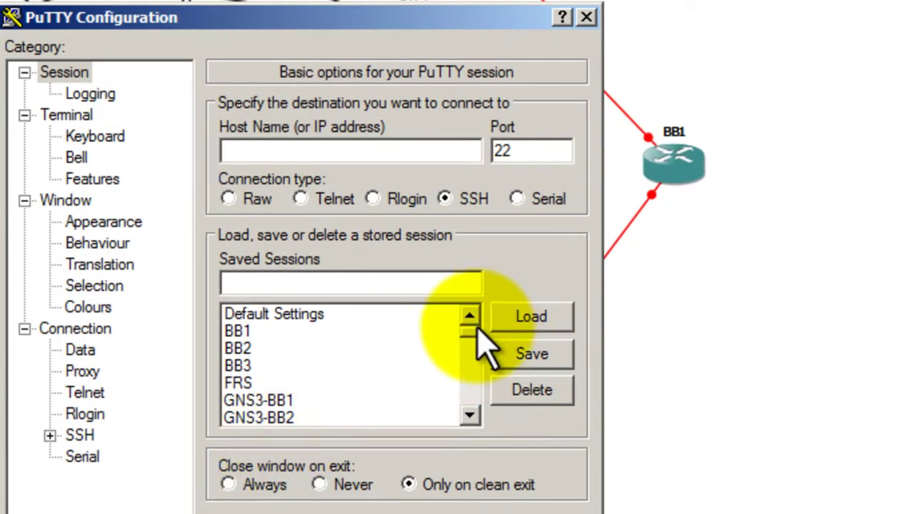
scroll(483, 336, down, 6)
scroll(484, 357, up, 6)
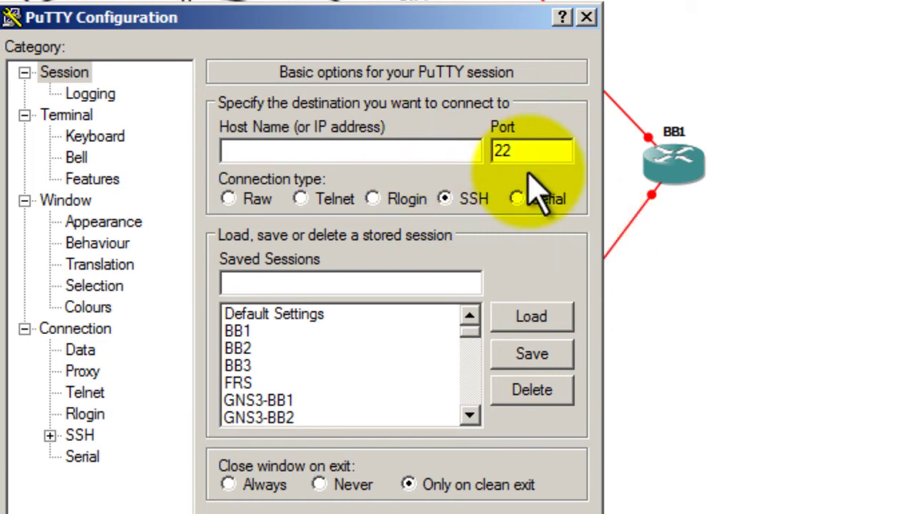
text(127.0.0.1)
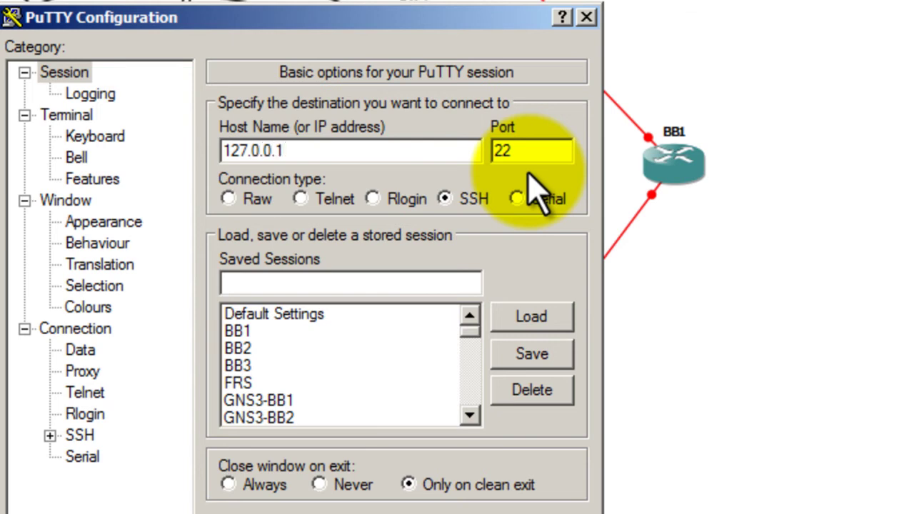
Step: Set the PuTTY connection type to Telnet and the port to 2001
click(544, 150)
key(BackSpace)
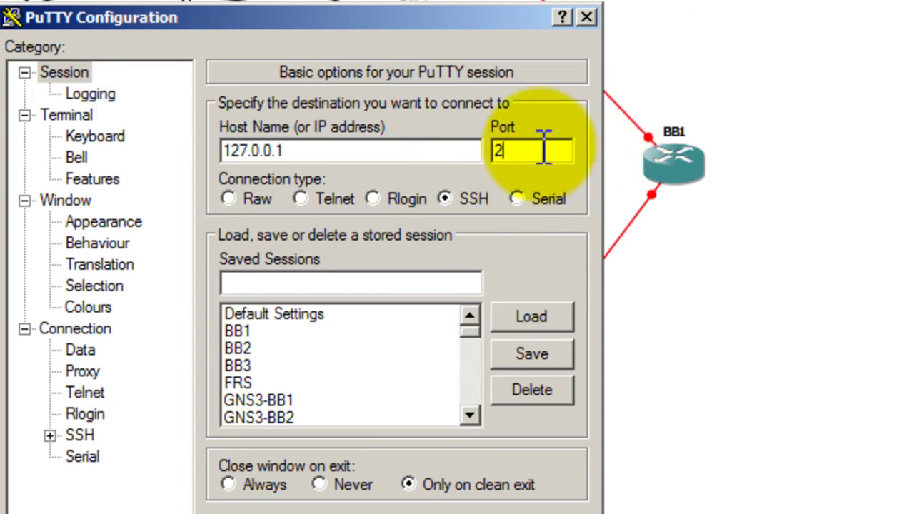
text(001)
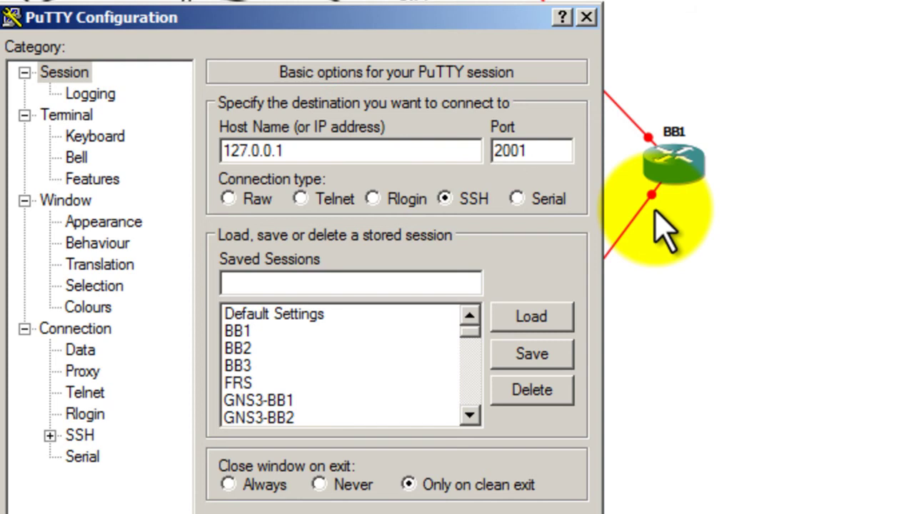
click(330, 199)
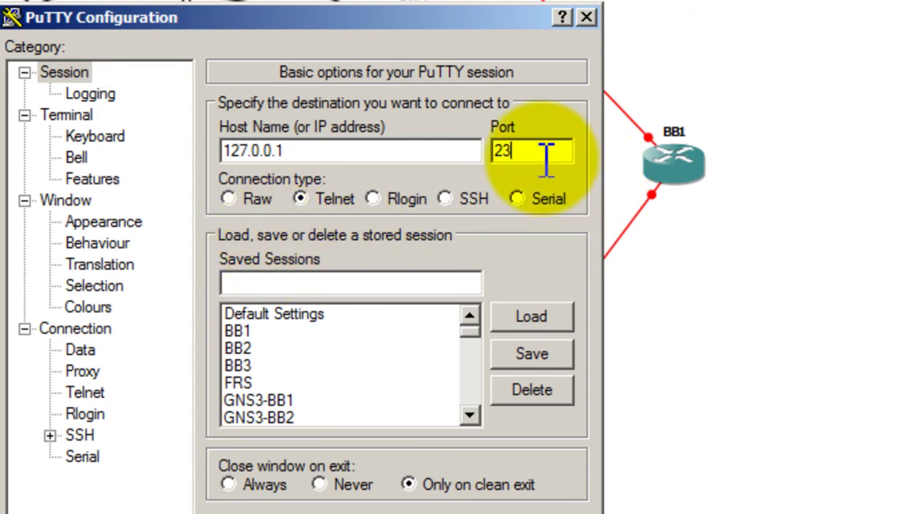
key(BackSpace)
text(001)
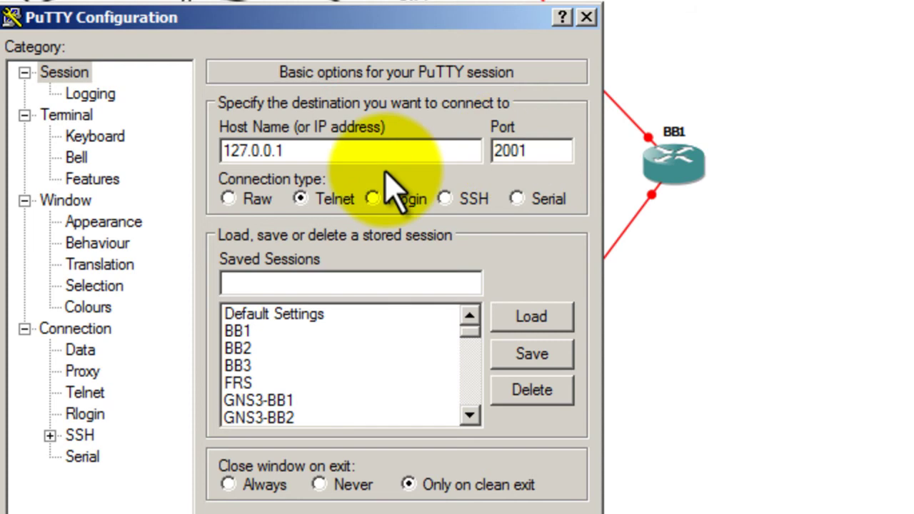
Step: Enter R1 as the saved session name, then cancel the PuTTY configuration
click(402, 284)
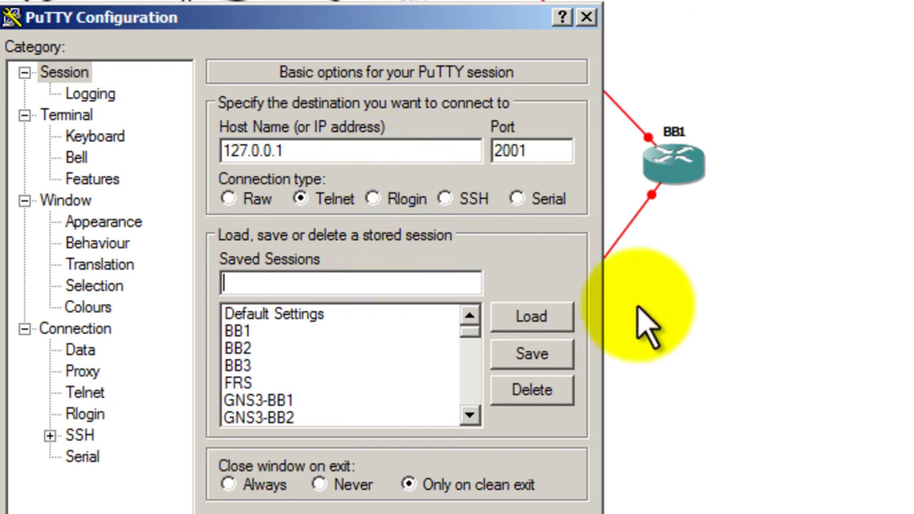
text(R1)
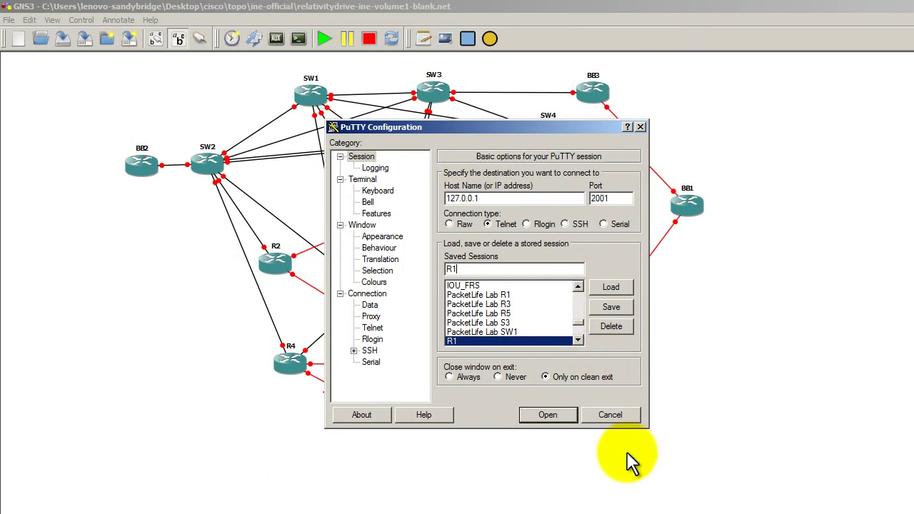
click(619, 418)
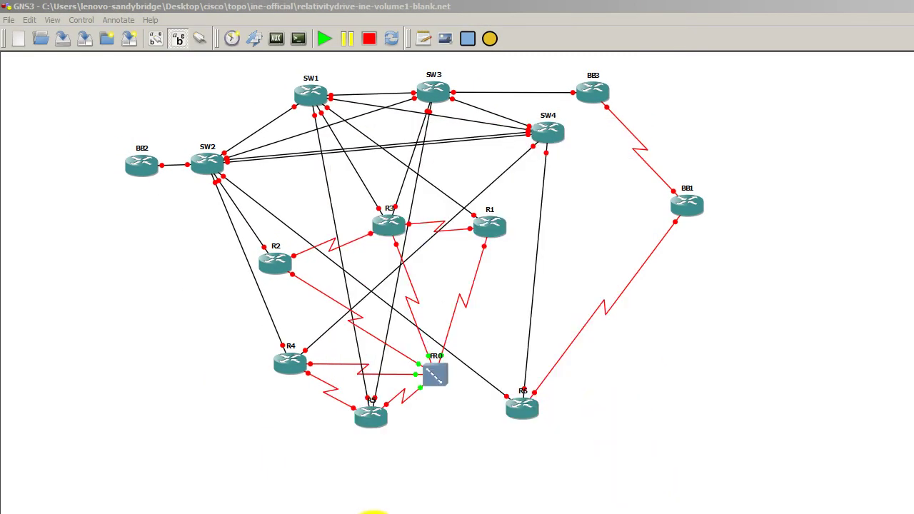
Step: Switch to Remote Desktop Manager, collapse the GNS3 group, and add a new Telnet, SSH, RAW, rLogin session
click(365, 512)
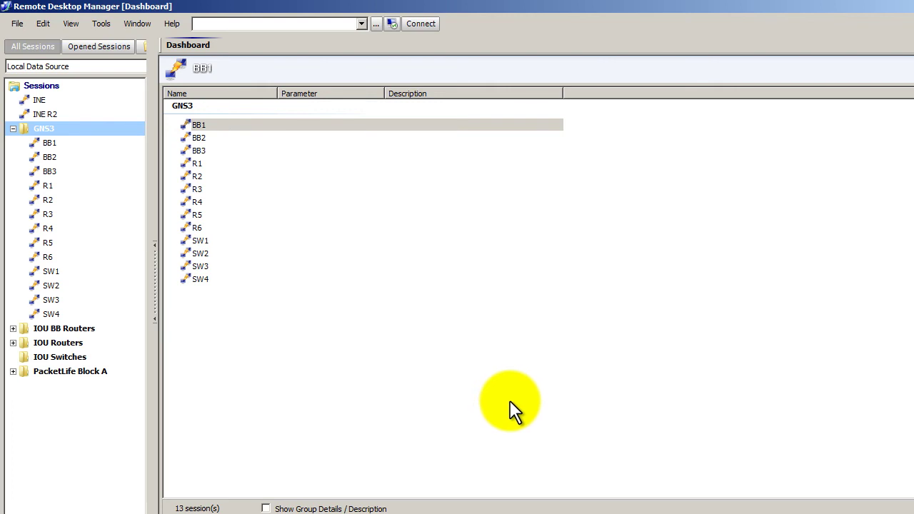
click(15, 130)
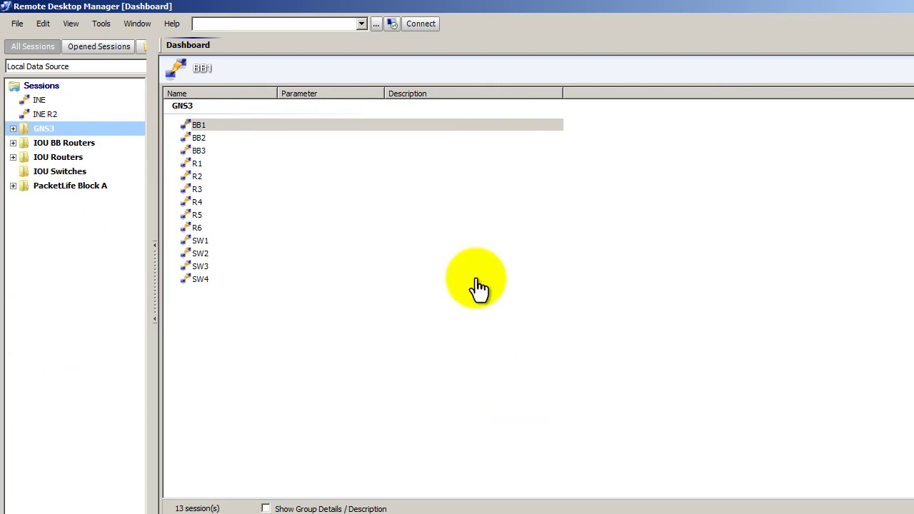
right_click(67, 253)
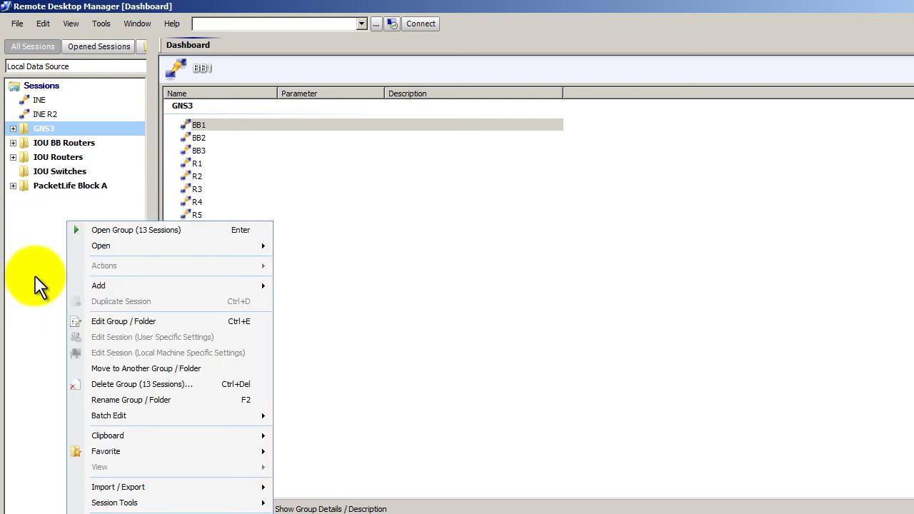
mouse_move(136, 291)
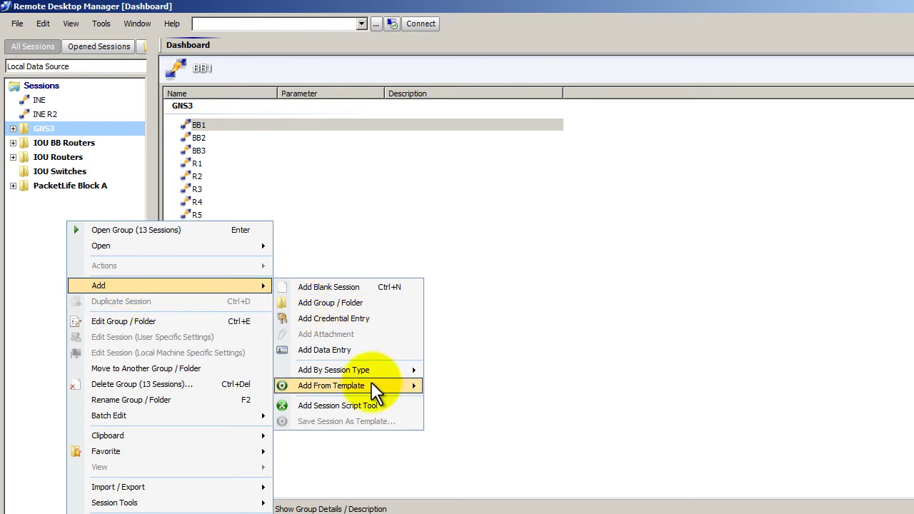
mouse_move(371, 371)
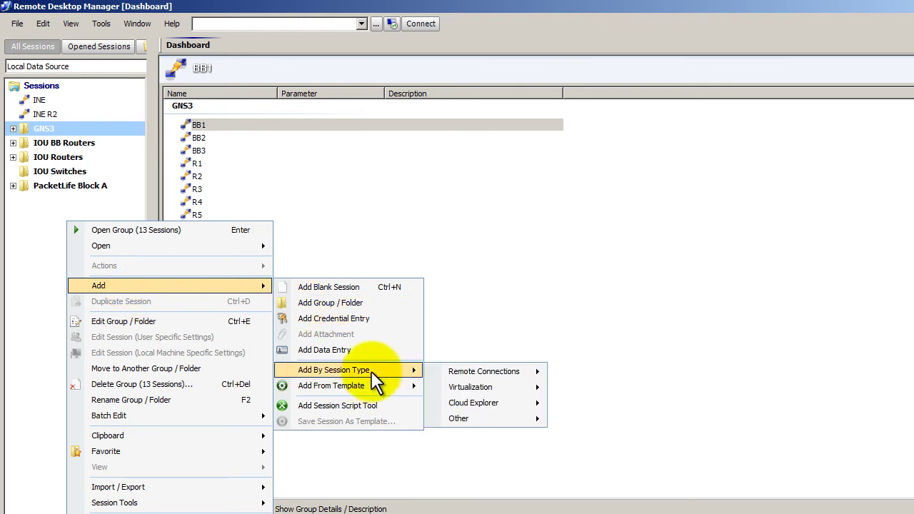
mouse_move(456, 377)
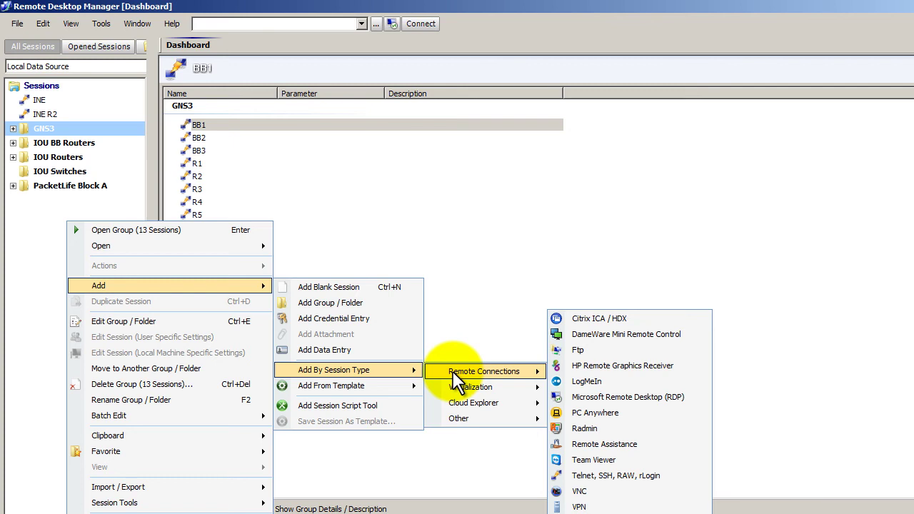
click(633, 478)
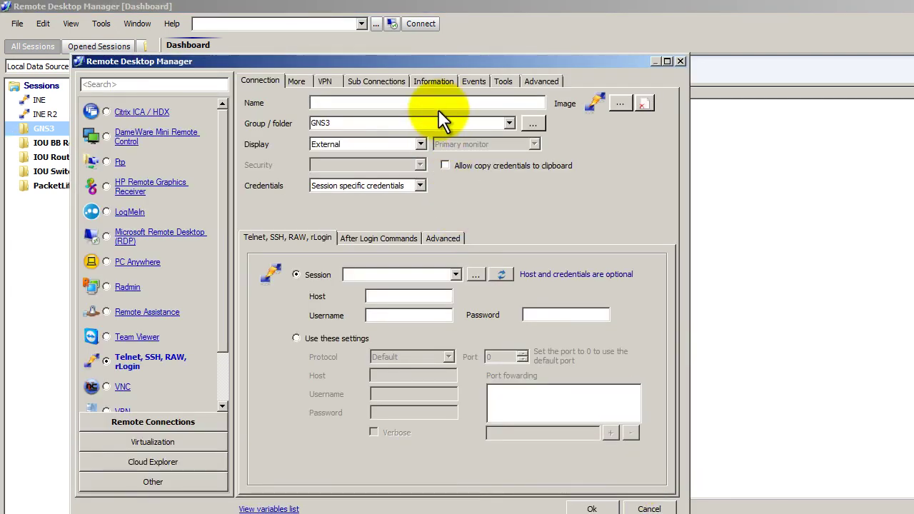
Step: Name the new session test, clear its group, and set its display to Embedded (tabbed)
text(test)
click(507, 124)
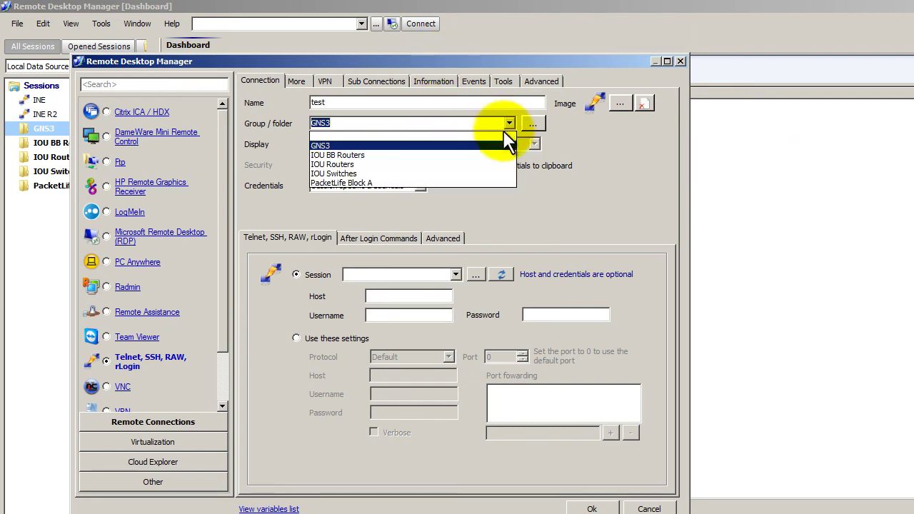
click(504, 134)
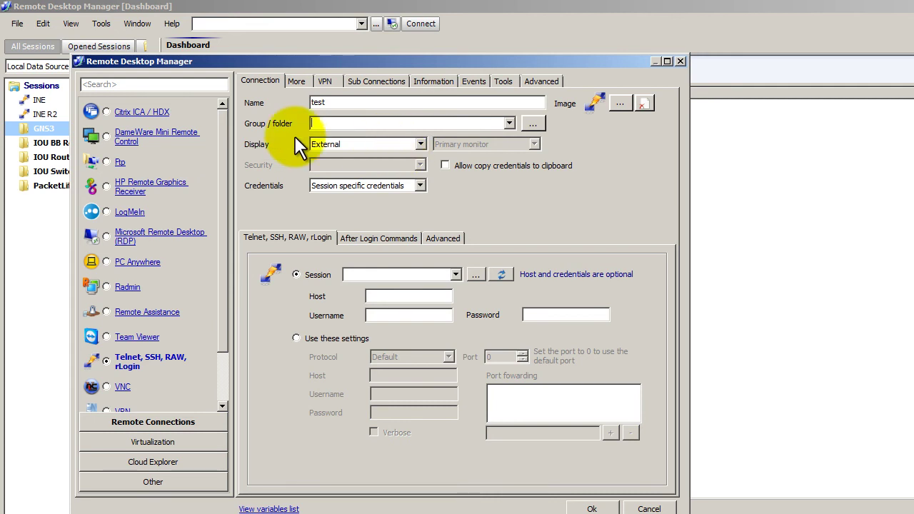
click(422, 146)
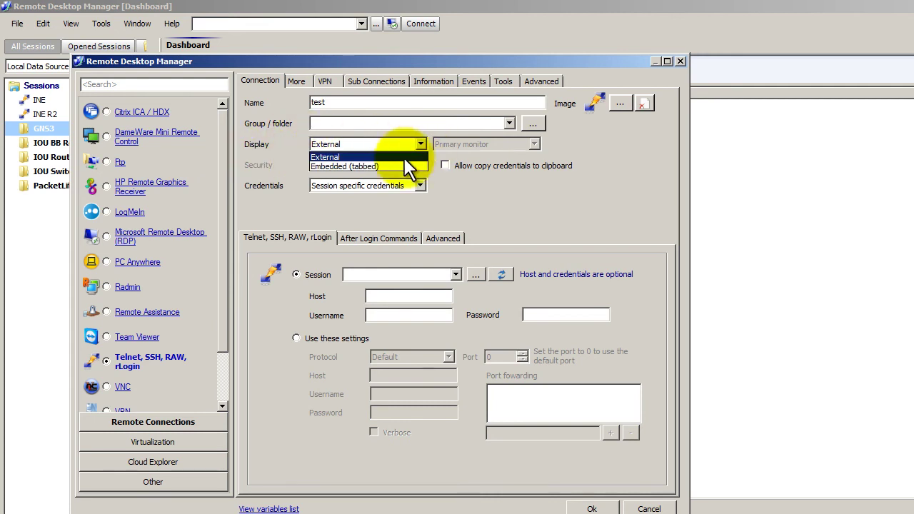
click(351, 167)
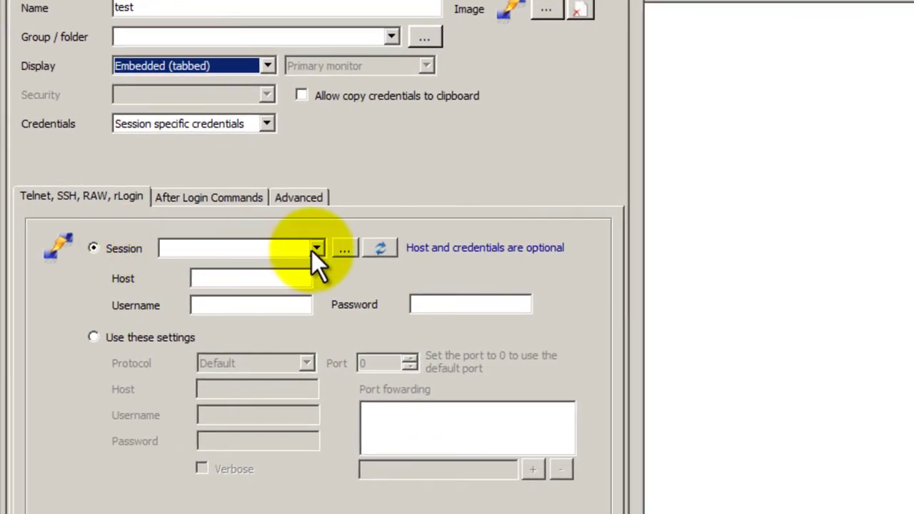
Step: Link the test session to the stored PuTTY session GNS3-R1 and save it
click(314, 250)
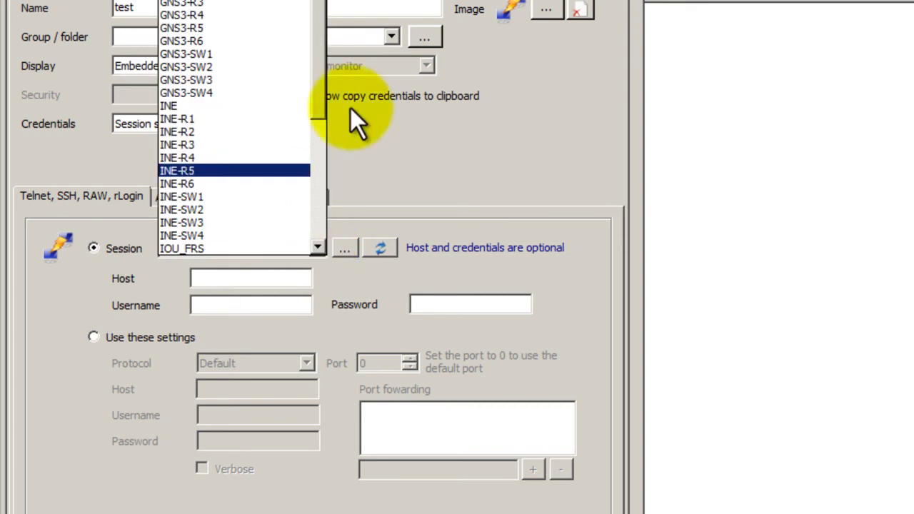
drag(317, 89, 327, 50)
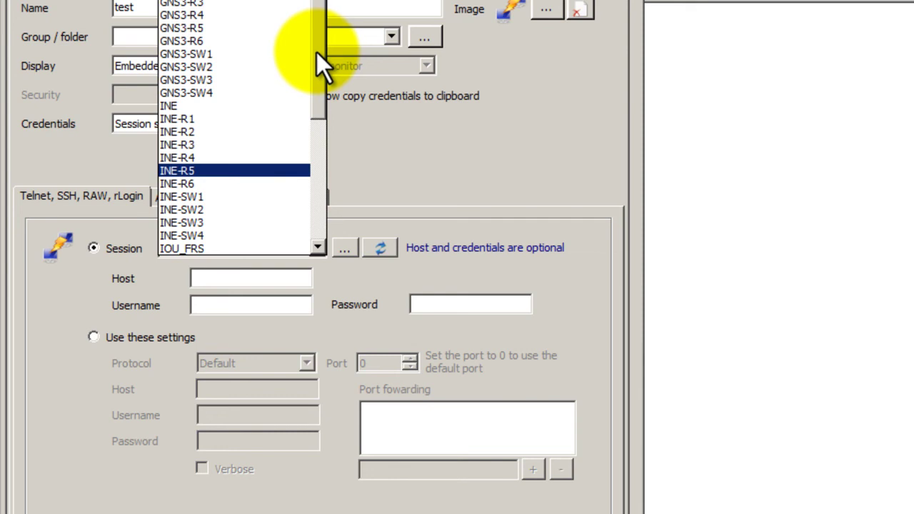
click(273, 3)
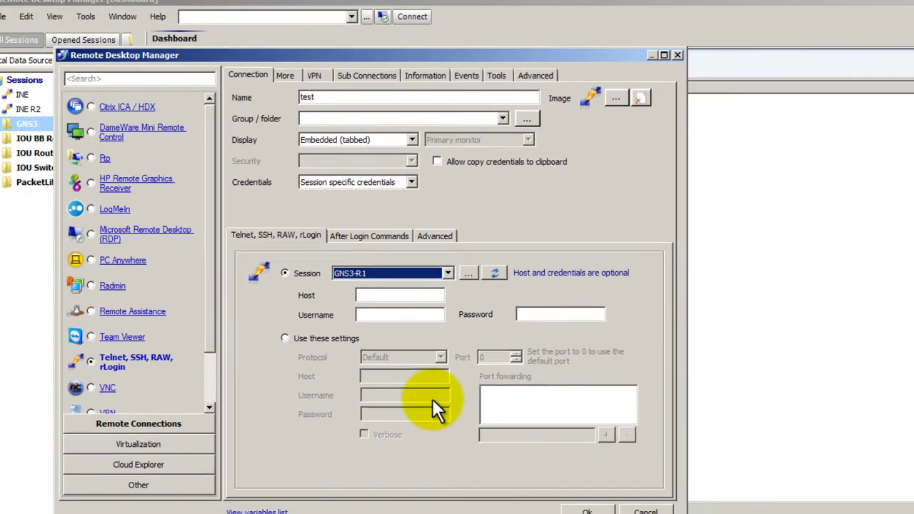
click(592, 509)
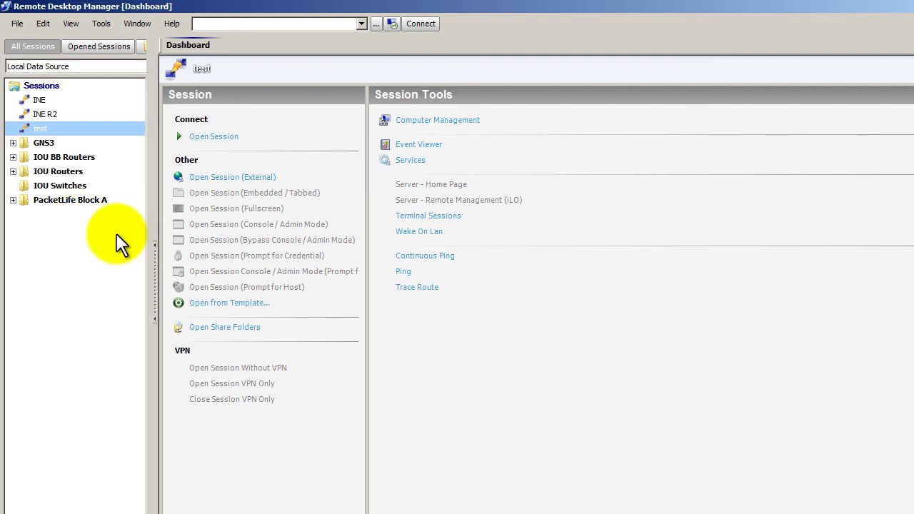
Step: Try duplicating the test session under the name R2, linked to the stored PuTTY session GNS3-R2
right_click(65, 254)
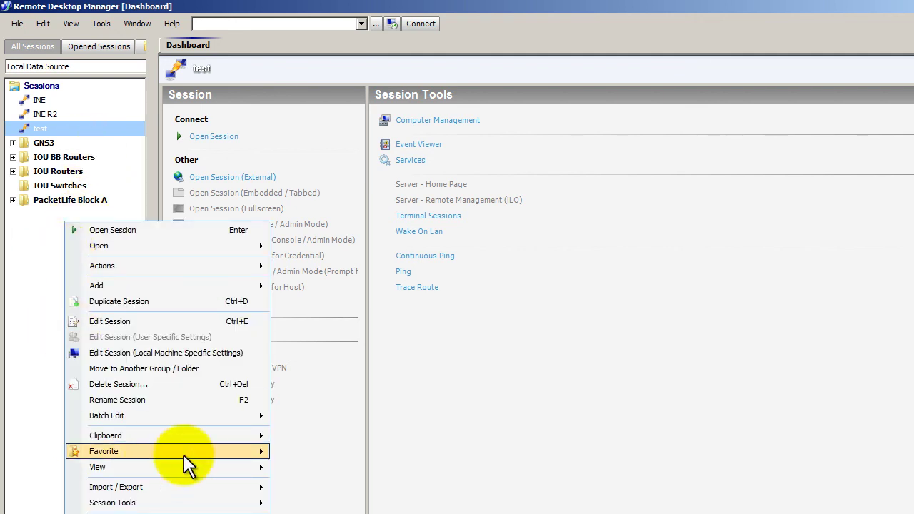
click(18, 330)
right_click(35, 129)
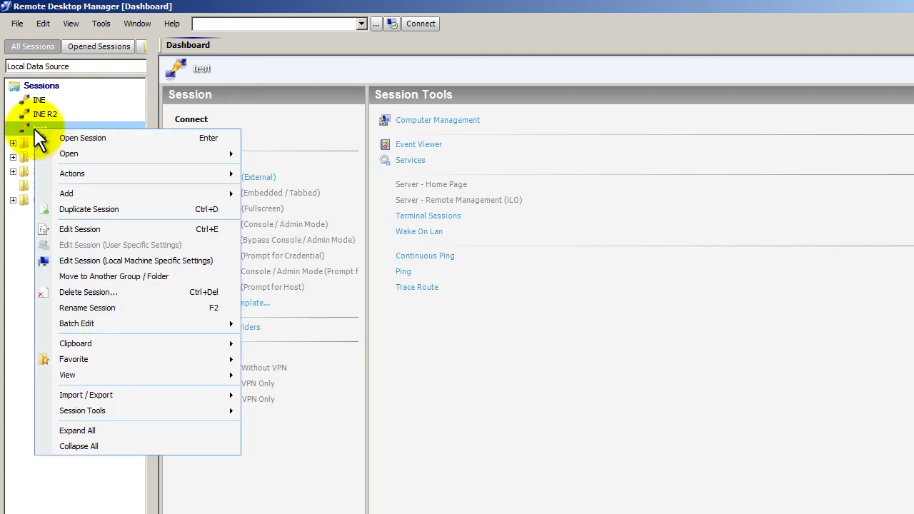
click(127, 208)
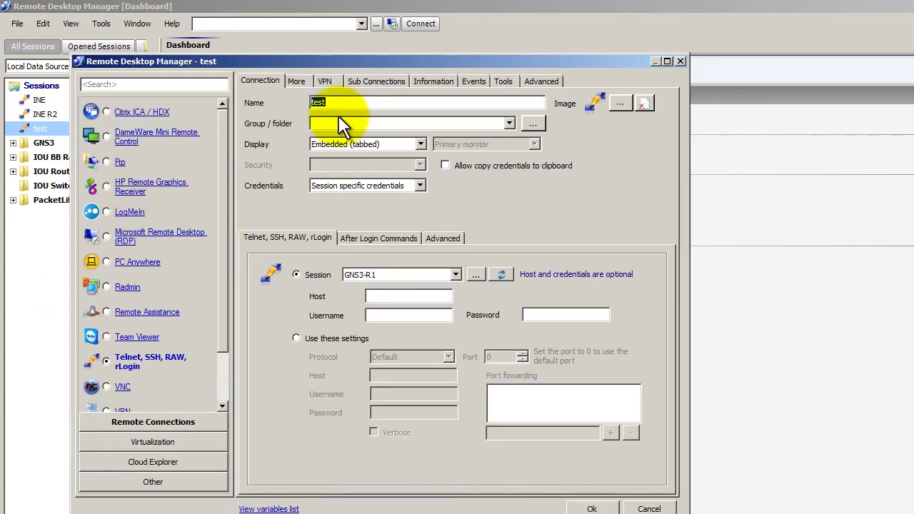
text(R2)
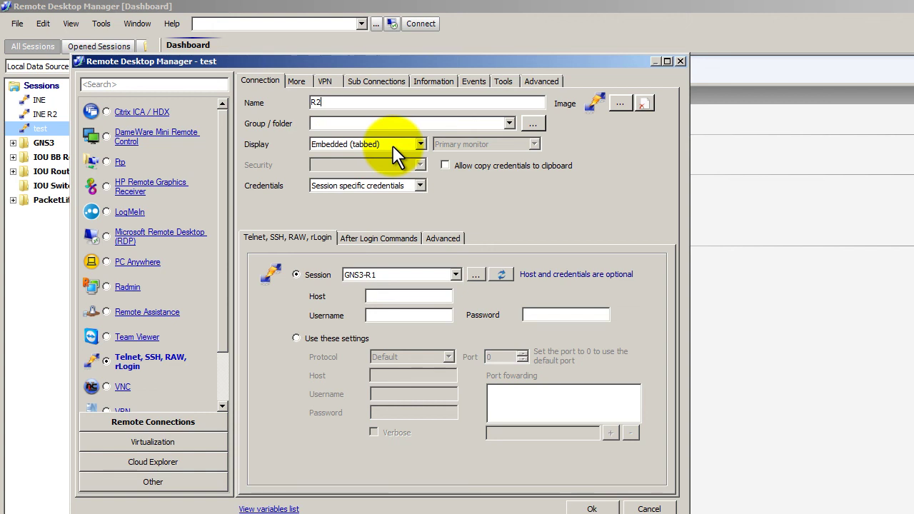
click(455, 275)
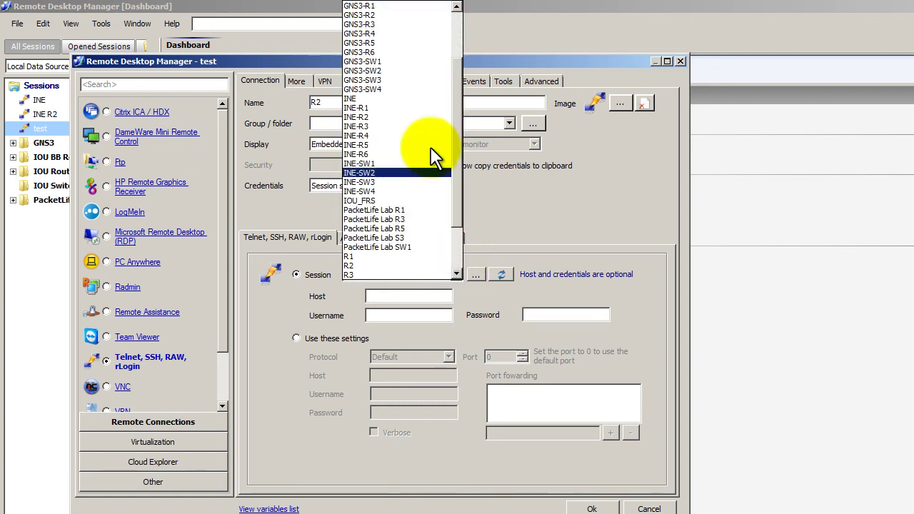
click(418, 15)
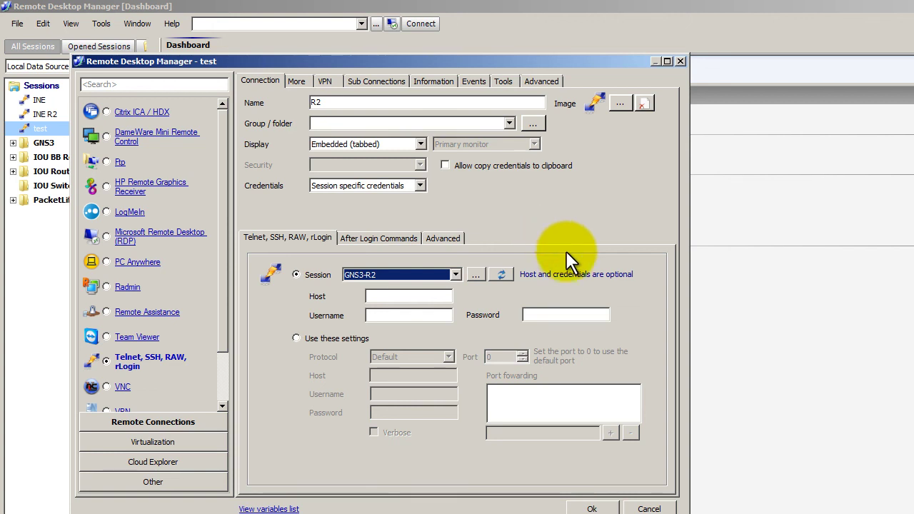
click(592, 509)
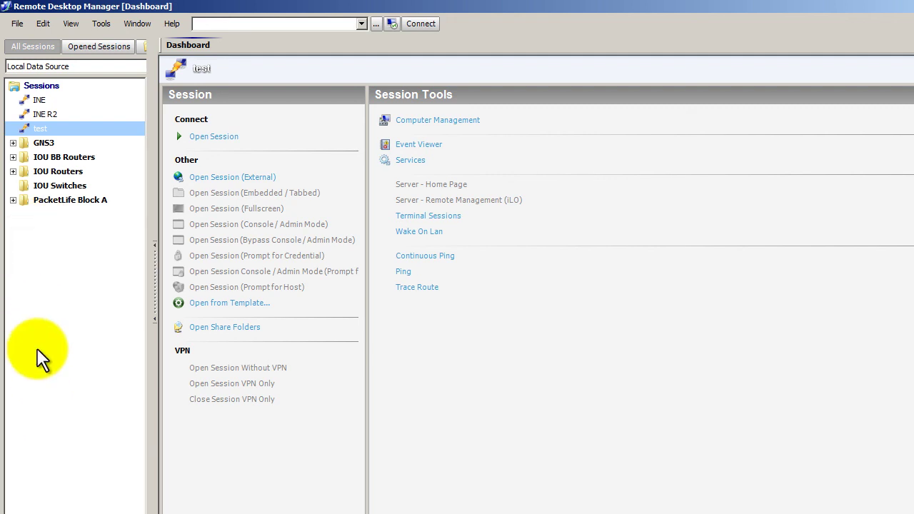
right_click(37, 145)
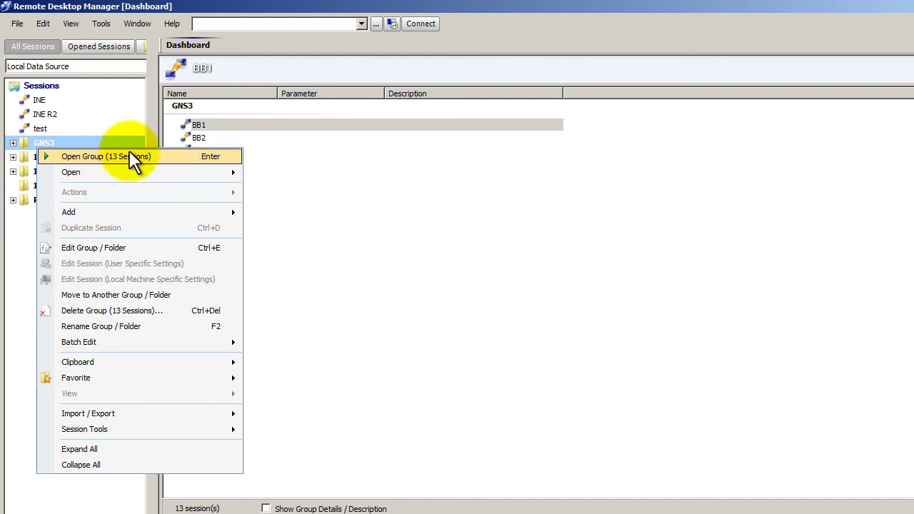
right_click(21, 246)
right_click(24, 254)
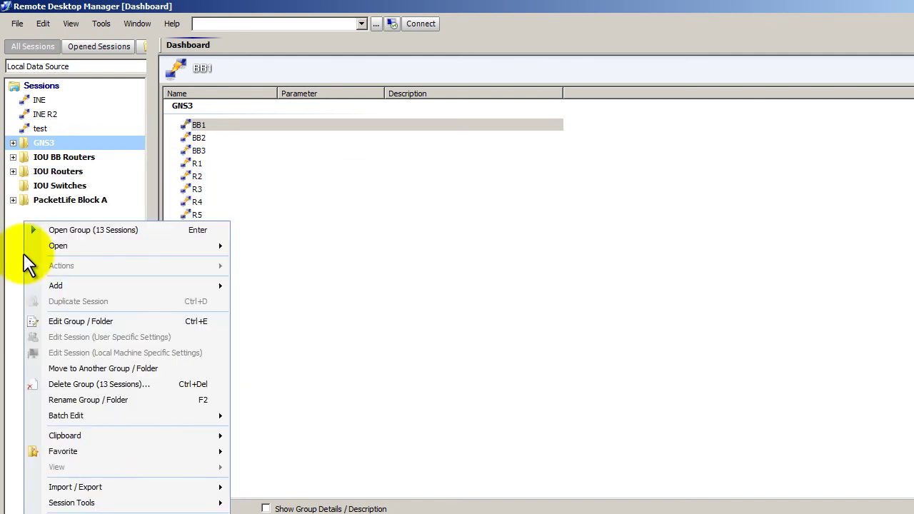
mouse_move(74, 279)
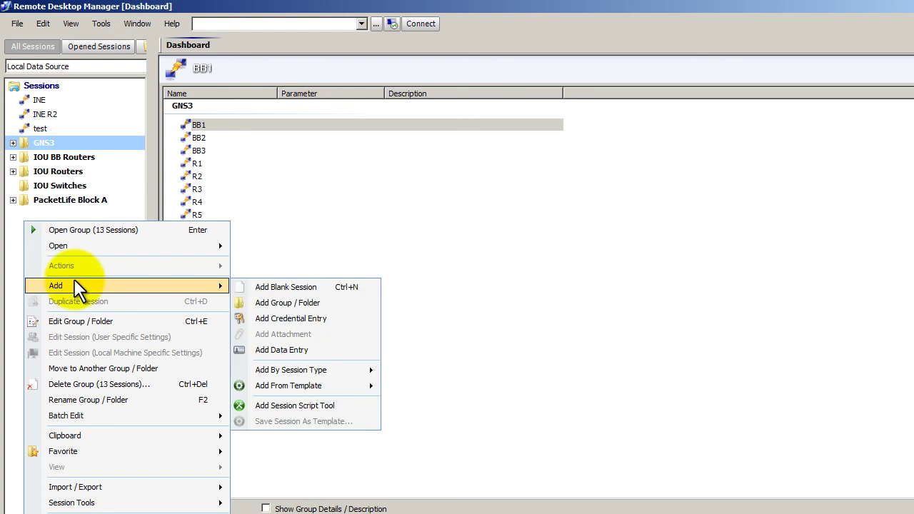
click(356, 300)
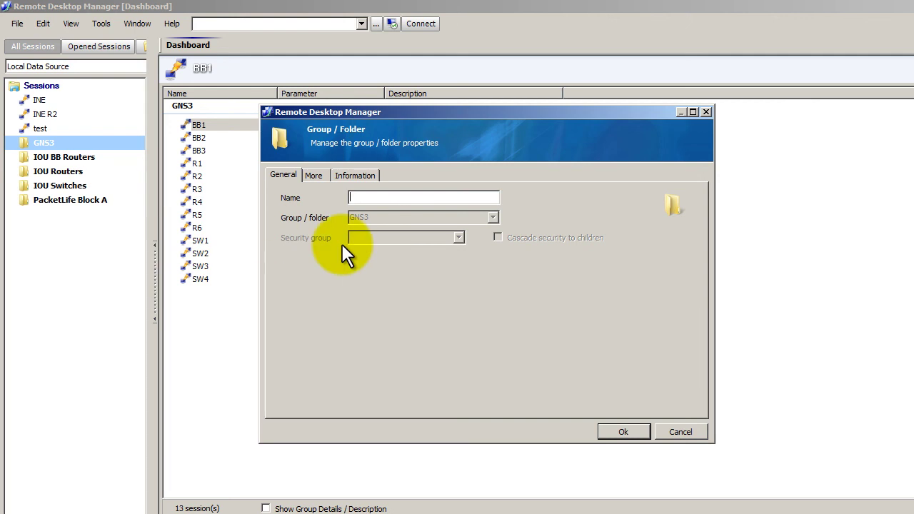
click(692, 432)
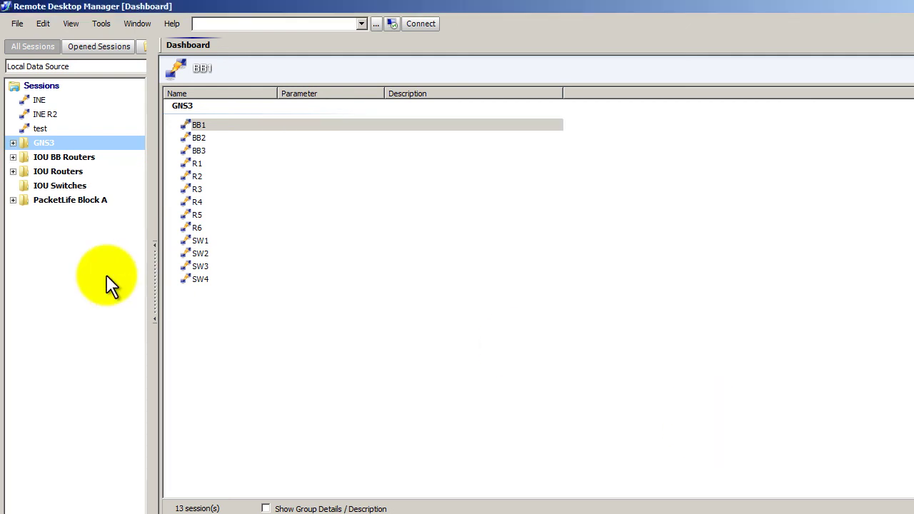
right_click(43, 145)
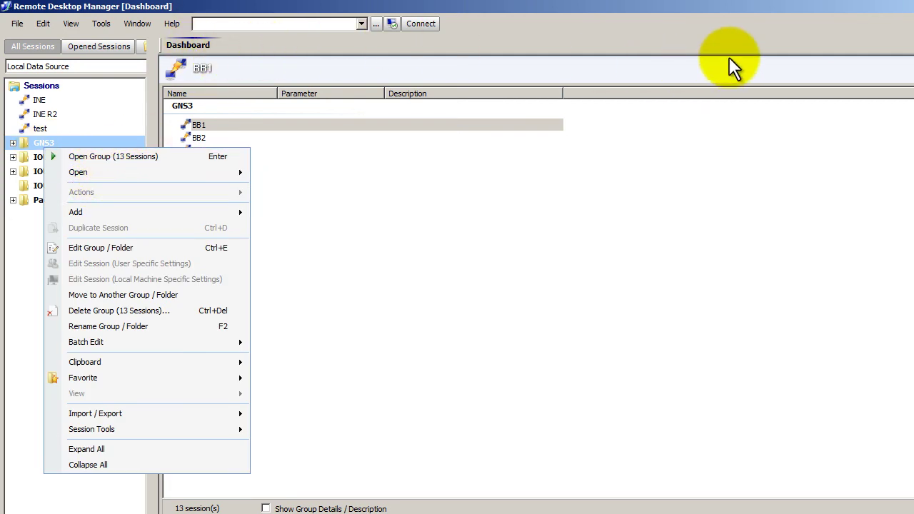
click(608, 283)
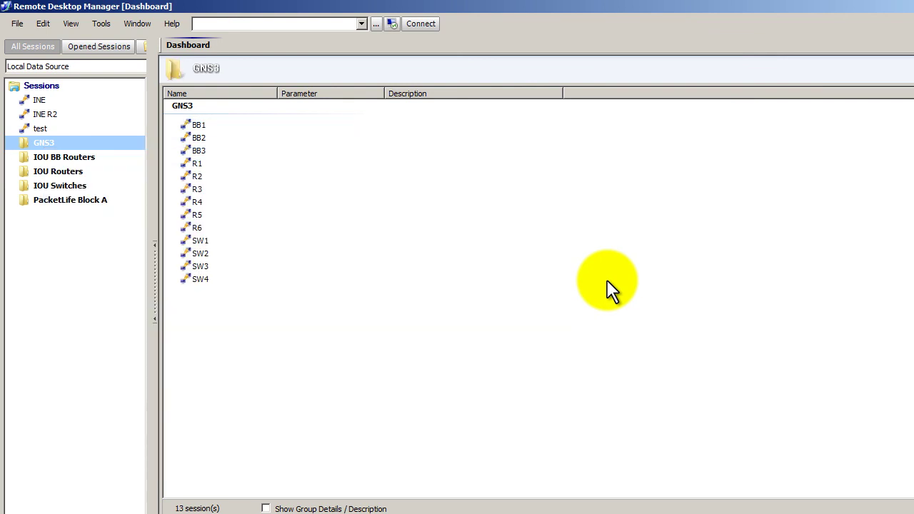